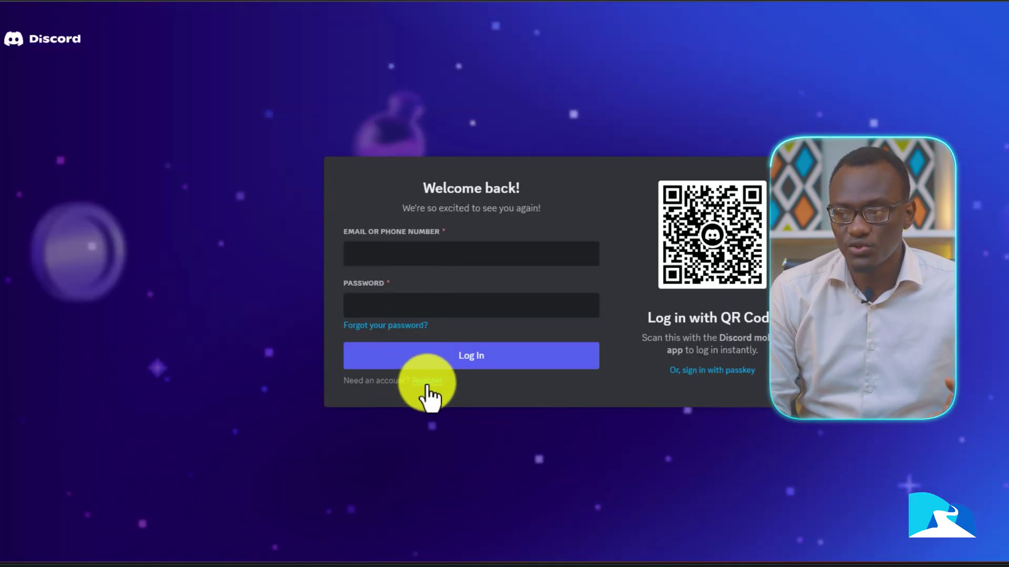
Switch to the Create an account form and begin entering the e-mail, dismissing saved suggestions.
{"action": "left_click", "coordinate": [426, 383]}
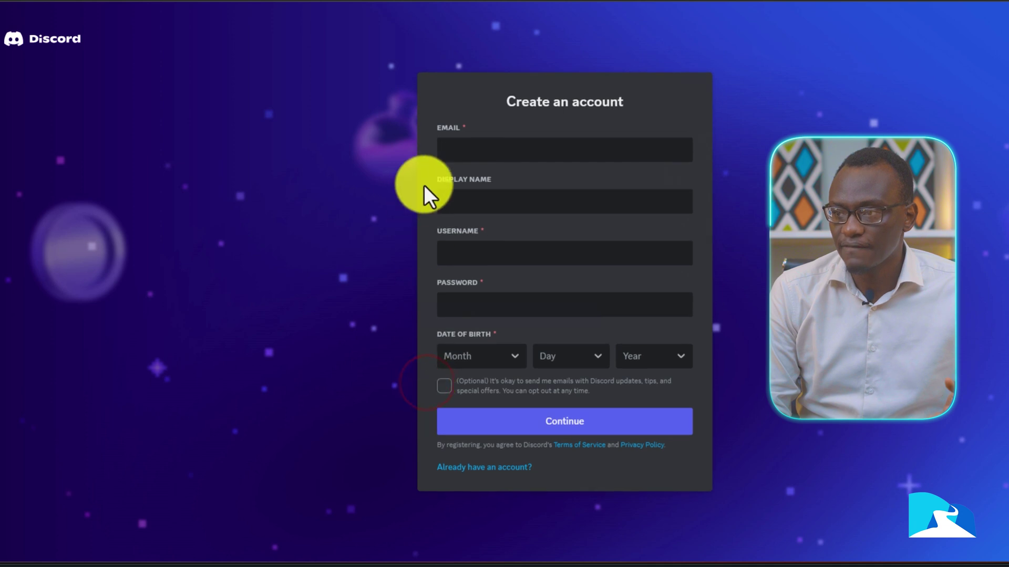
{"action": "left_click", "coordinate": [480, 157]}
{"action": "left_click", "coordinate": [362, 118]}
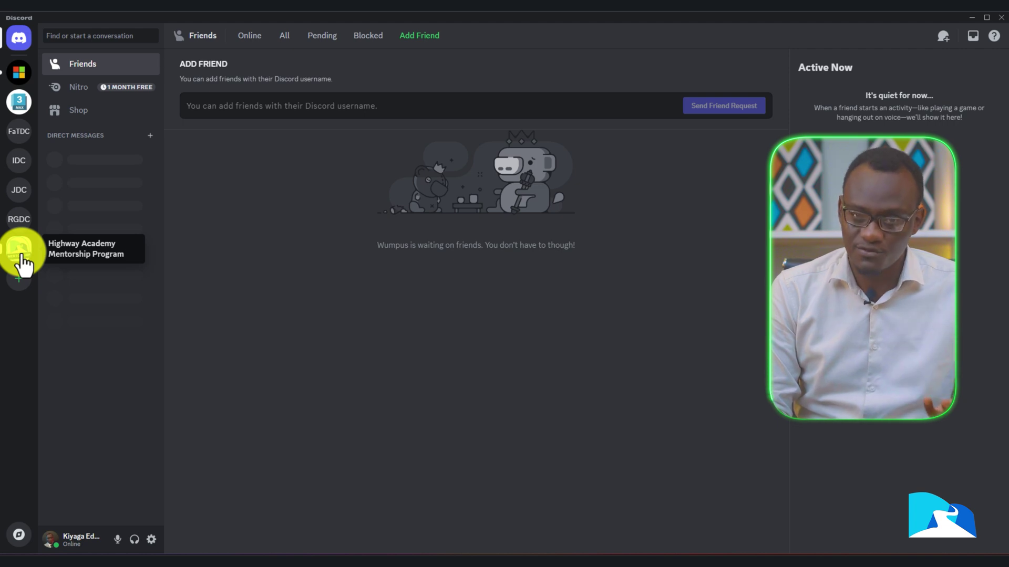
Open the Microsoft Community server to view its build-2024 channel discussion.
{"action": "left_click", "coordinate": [16, 71]}
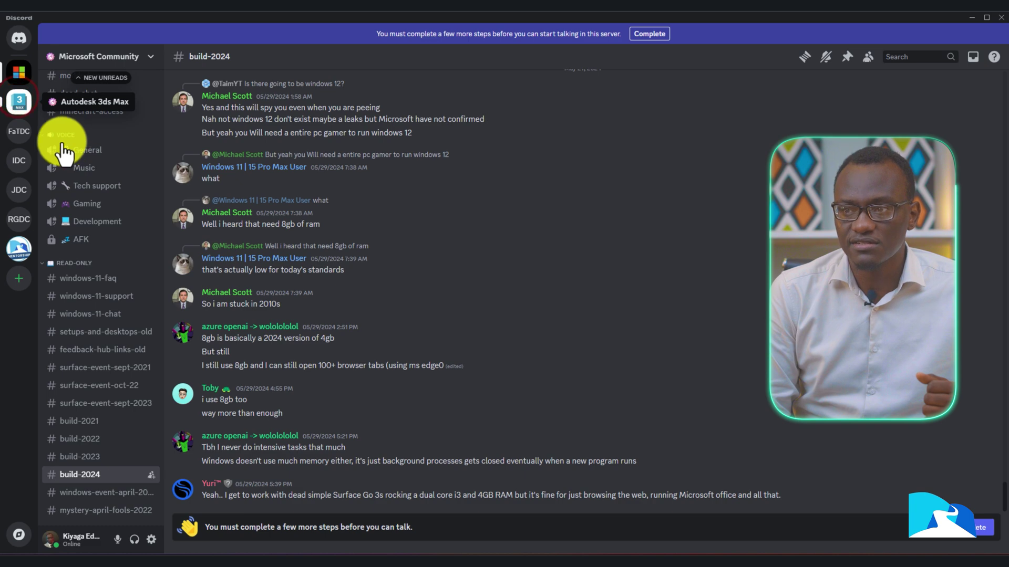
In Autodesk 3ds Max, open #3ds-max-news and scroll back to the February 2024 posts.
{"action": "left_click", "coordinate": [19, 101]}
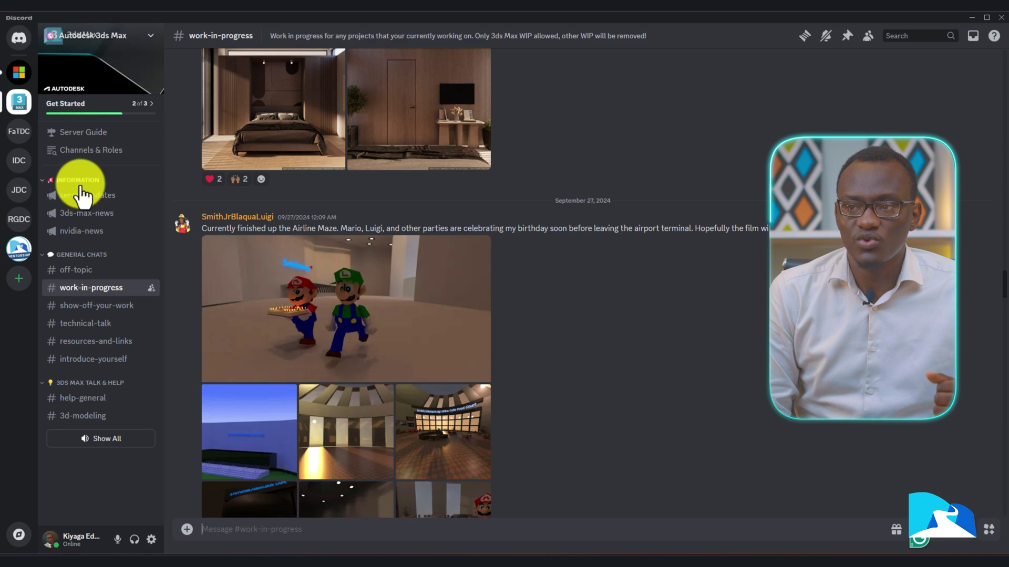
{"action": "left_click", "coordinate": [87, 212]}
{"action": "scroll", "coordinate": [233, 255], "scroll_direction": "up", "scroll_amount": 5}
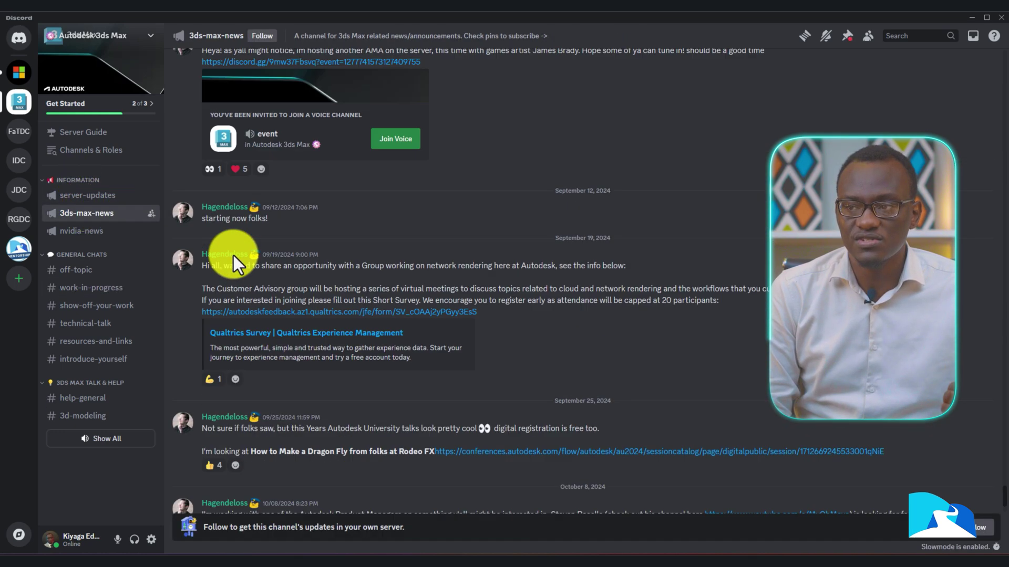
{"action": "scroll", "coordinate": [234, 256], "scroll_direction": "up", "scroll_amount": 5}
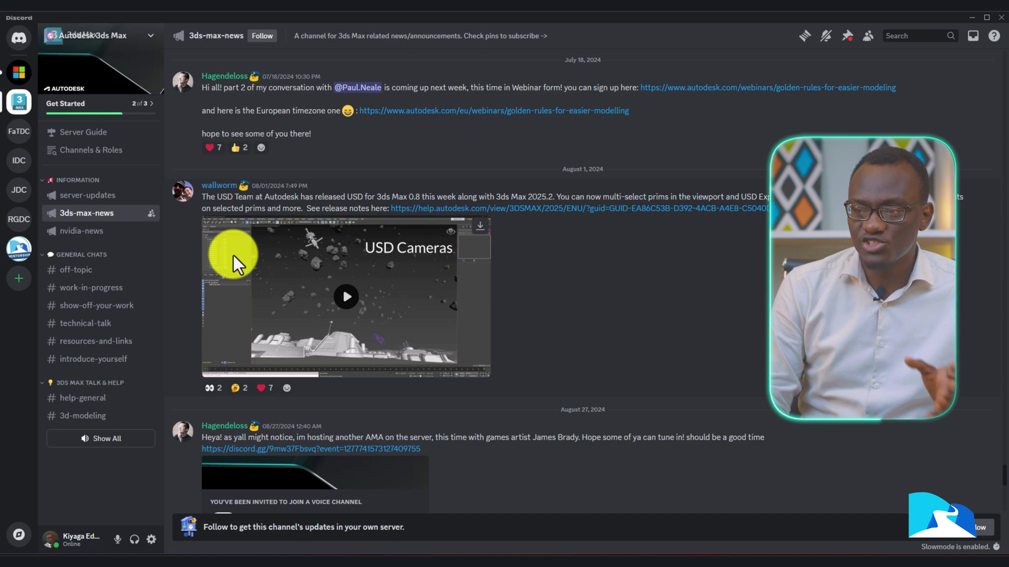
{"action": "scroll", "coordinate": [506, 284], "scroll_direction": "up", "scroll_amount": 6}
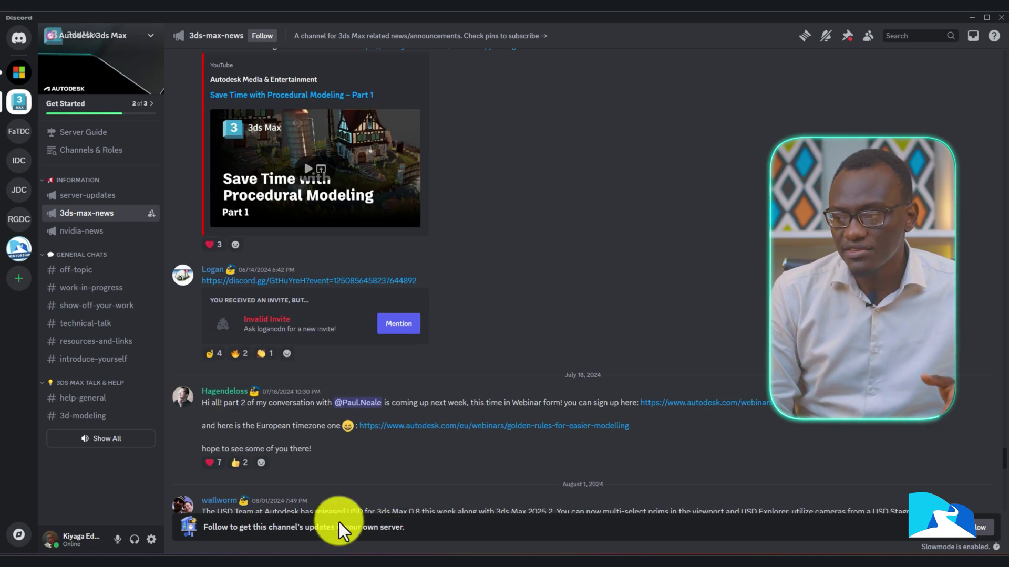
{"action": "scroll", "coordinate": [382, 411], "scroll_direction": "up", "scroll_amount": 12}
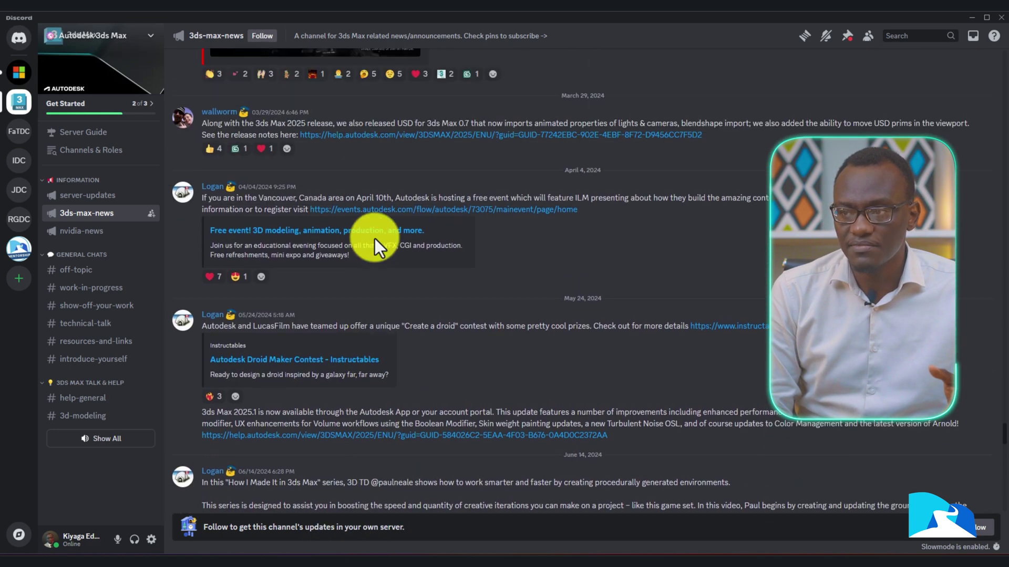
{"action": "scroll", "coordinate": [374, 238], "scroll_direction": "up", "scroll_amount": 10}
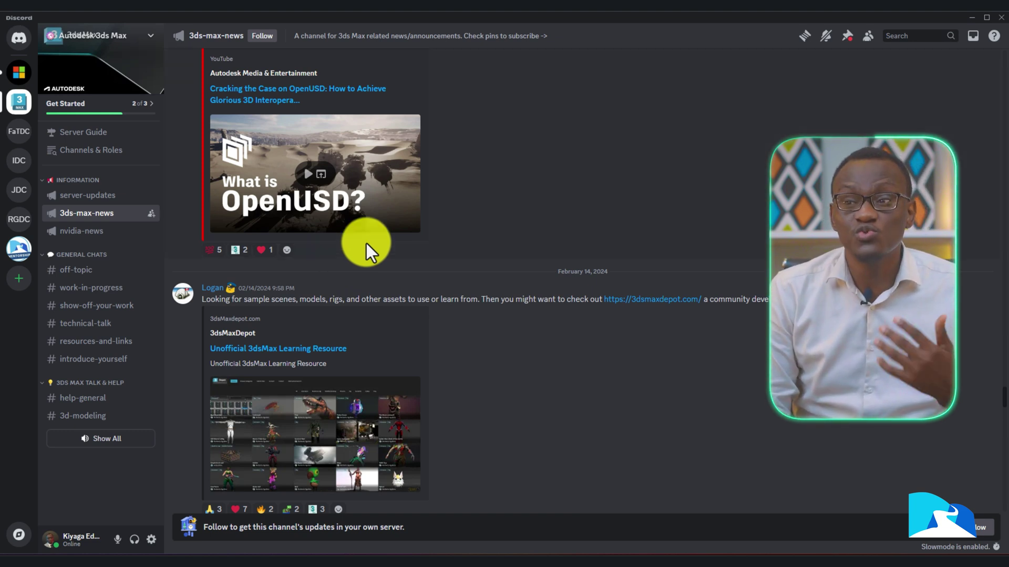
Open #server-updates and scroll through its announcements.
{"action": "left_click", "coordinate": [89, 198]}
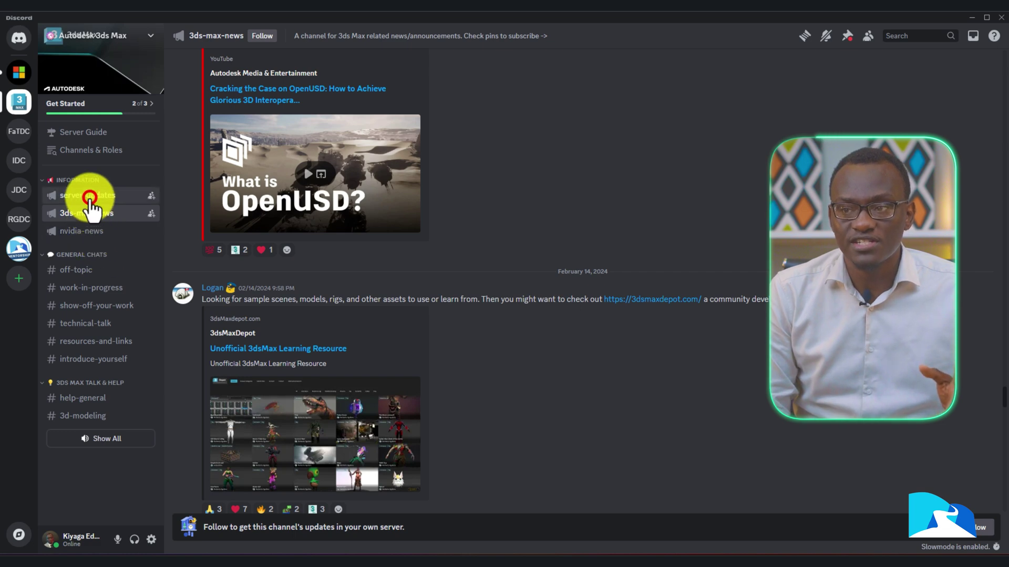
{"action": "scroll", "coordinate": [334, 439], "scroll_direction": "down", "scroll_amount": 2}
{"action": "scroll", "coordinate": [363, 439], "scroll_direction": "down", "scroll_amount": 1}
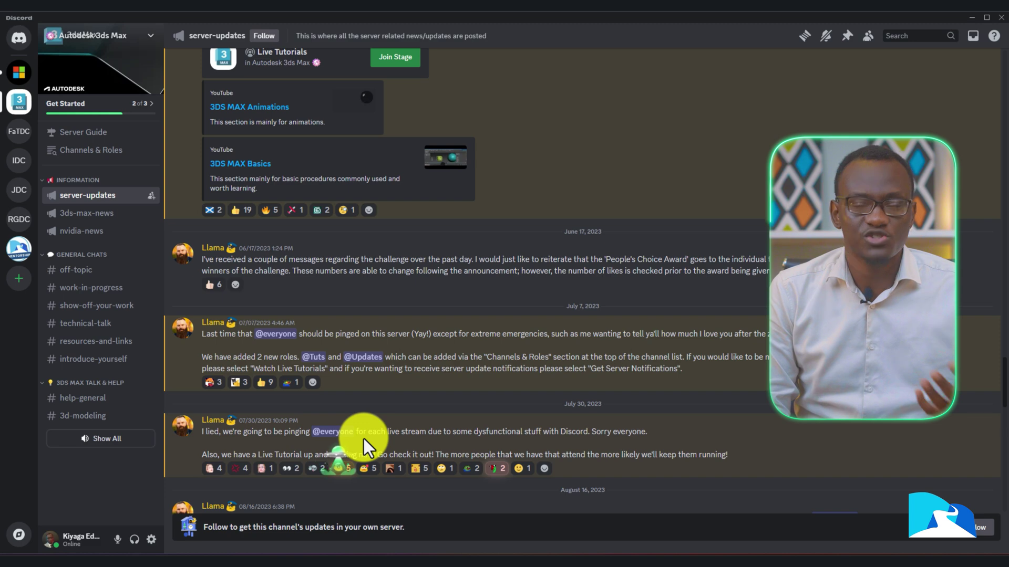
{"action": "scroll", "coordinate": [363, 440], "scroll_direction": "up", "scroll_amount": 5}
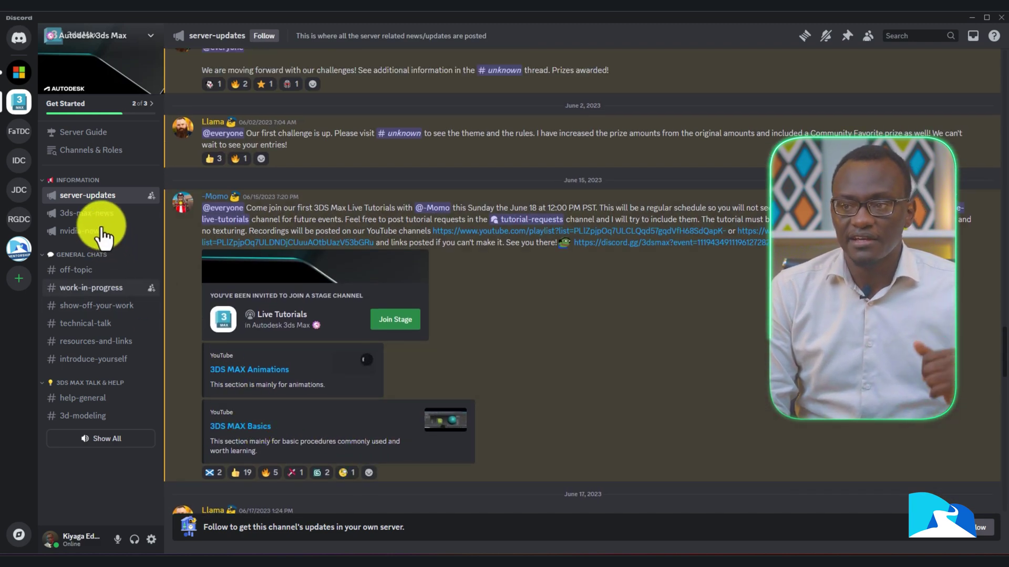
Open #off-topic, focus its message box, and briefly view the upload/thread/poll options.
{"action": "left_click", "coordinate": [90, 276]}
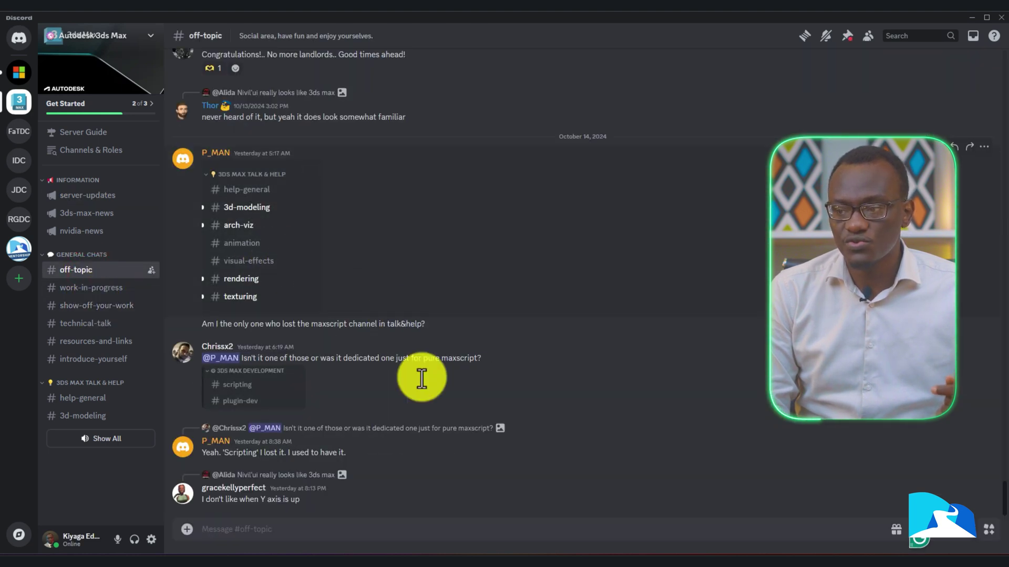
{"action": "left_click", "coordinate": [297, 532]}
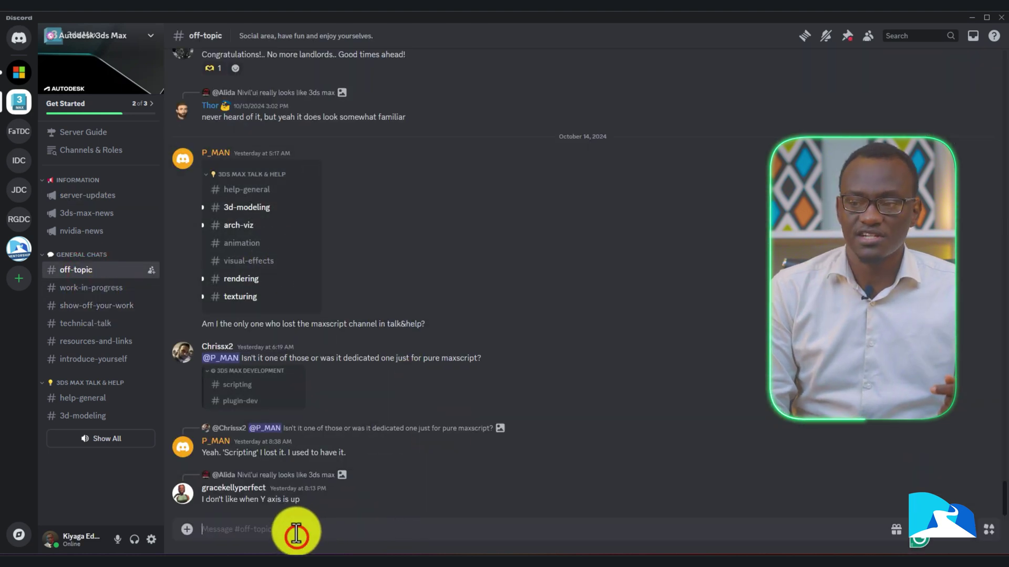
{"action": "left_click", "coordinate": [187, 530]}
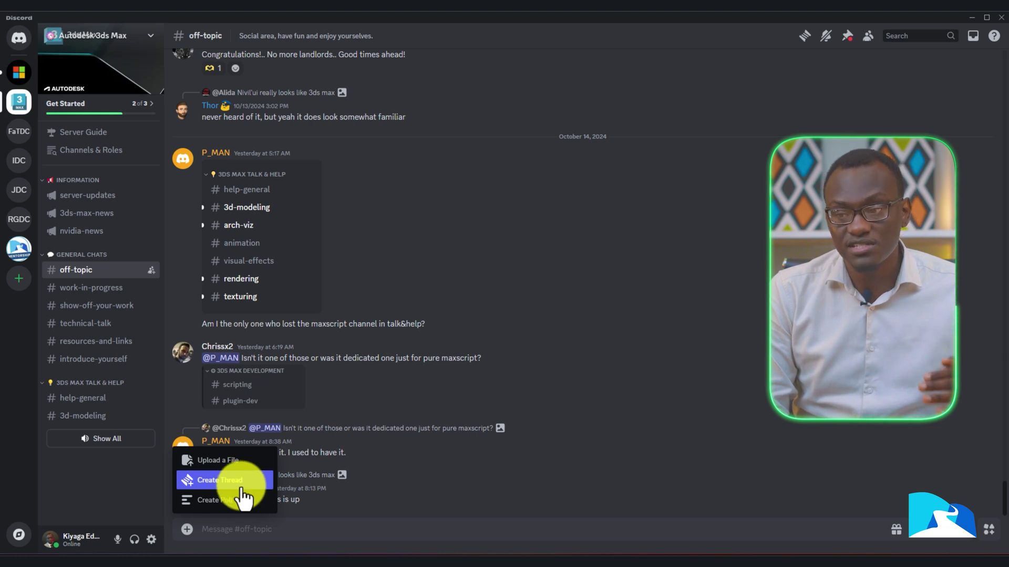
{"action": "left_click", "coordinate": [254, 529]}
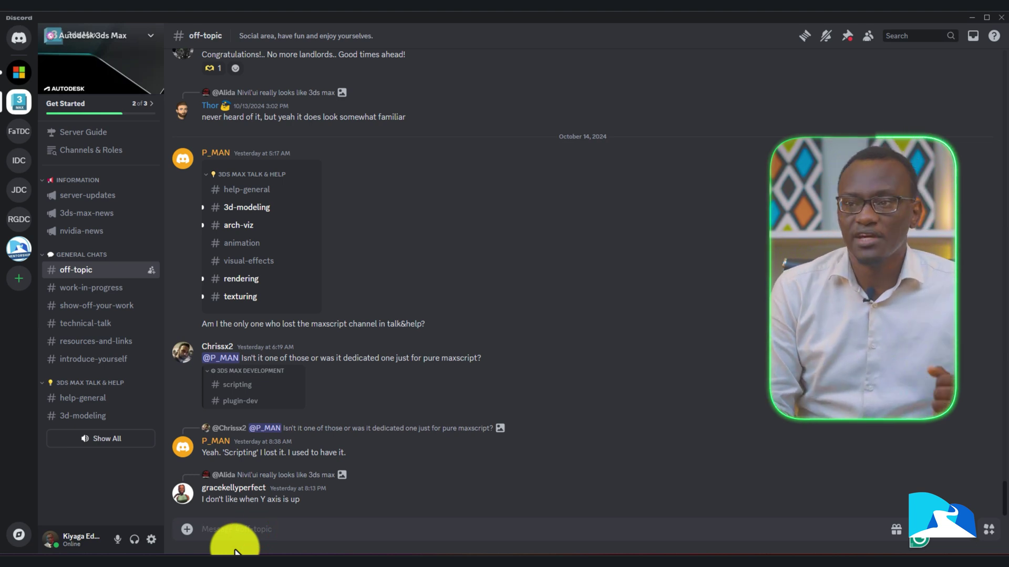
Switch to Highway Academy Mentorship Program, expand SUPPORT and collapse INFORMATION.
{"action": "left_click", "coordinate": [19, 251]}
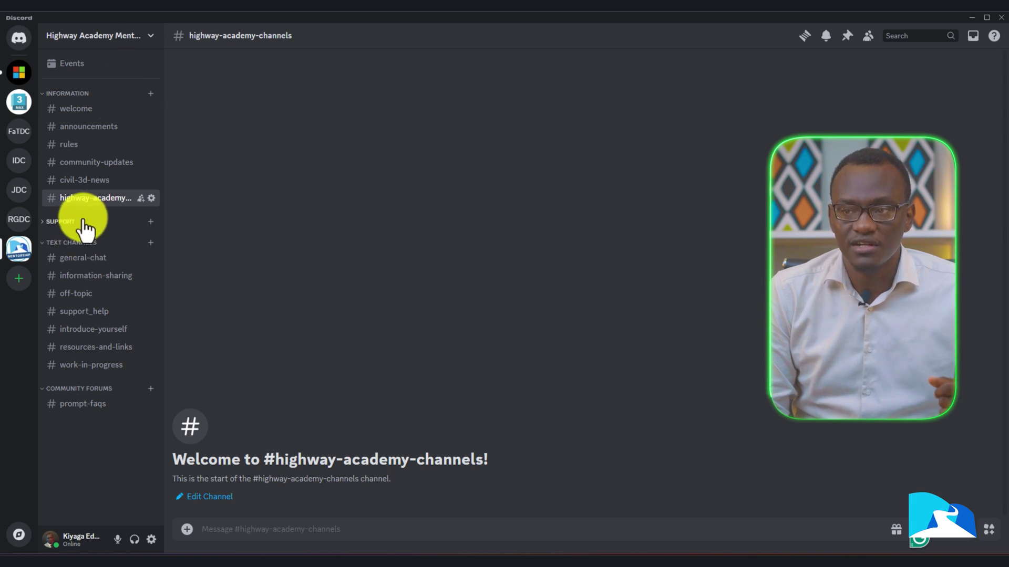
{"action": "left_click", "coordinate": [41, 222]}
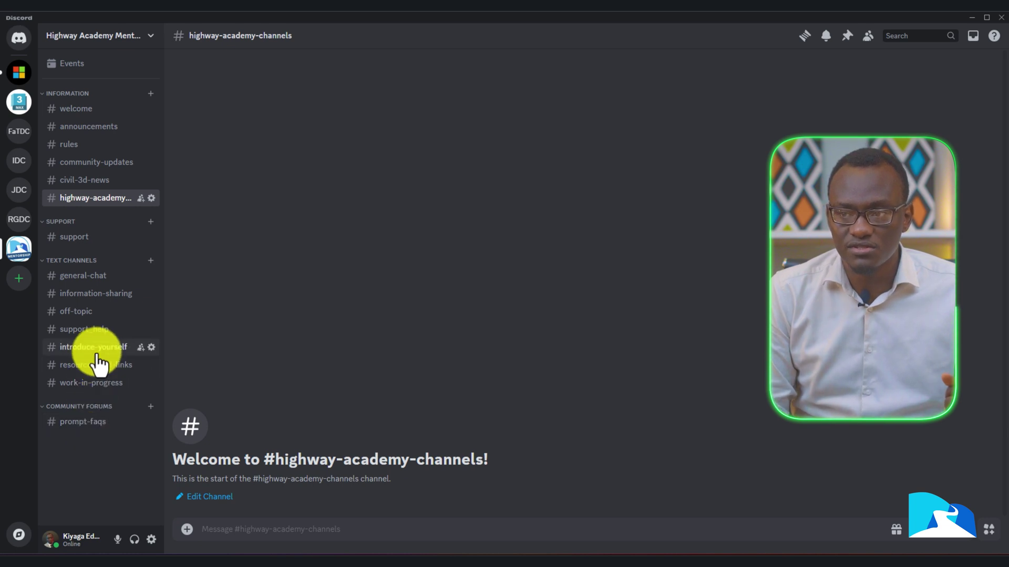
{"action": "left_click", "coordinate": [84, 93]}
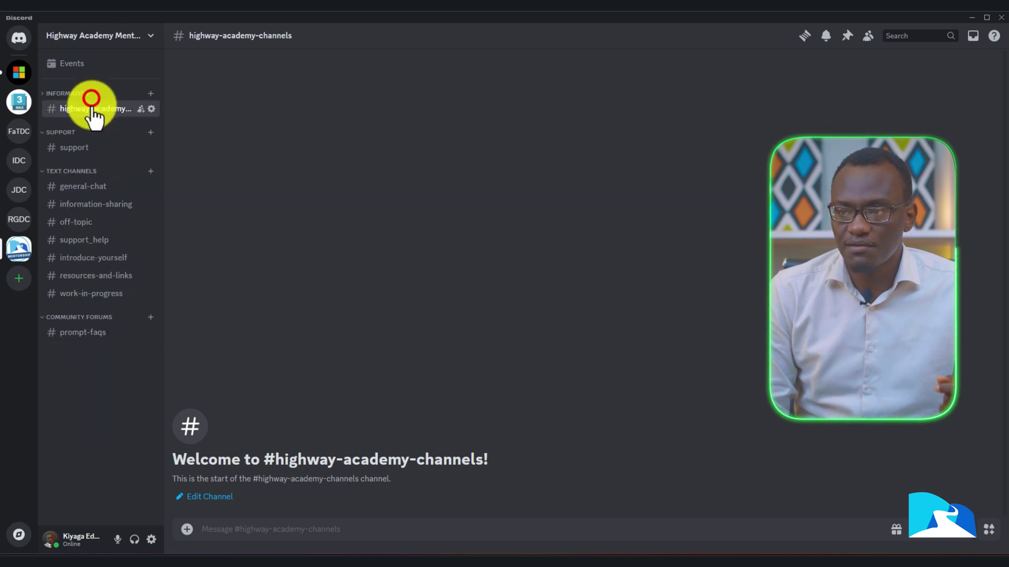
Re-expand INFORMATION and read the pinned message in #welcome.
{"action": "left_click", "coordinate": [55, 94]}
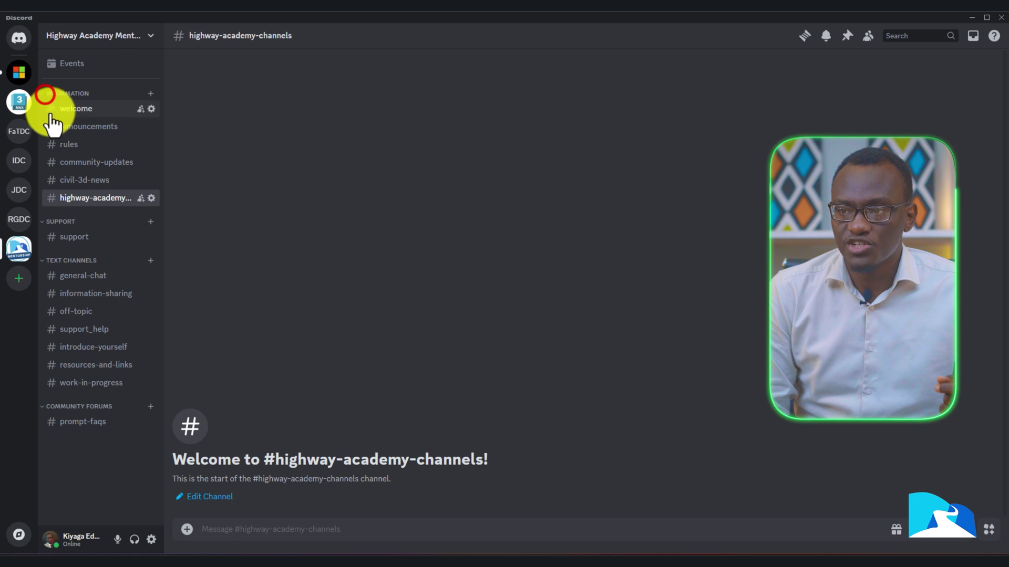
{"action": "left_click", "coordinate": [67, 110]}
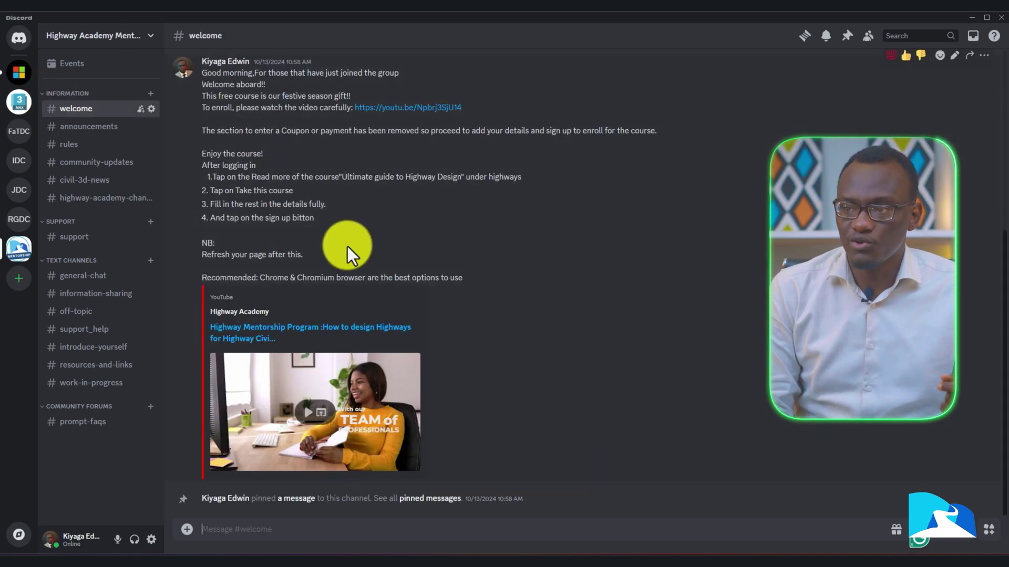
{"action": "scroll", "coordinate": [286, 247], "scroll_direction": "up", "scroll_amount": 4}
{"action": "scroll", "coordinate": [285, 247], "scroll_direction": "down", "scroll_amount": 1}
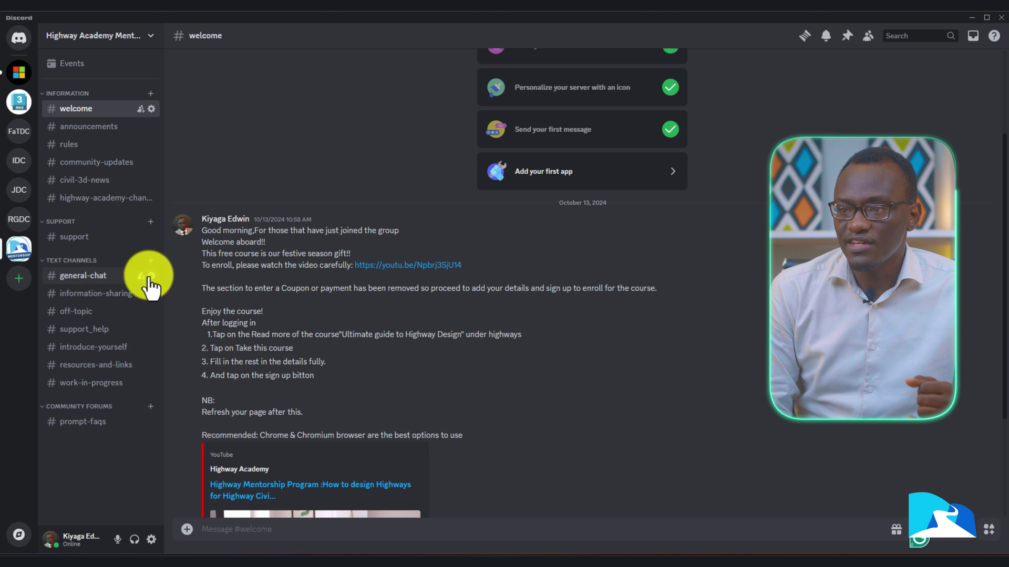
Open #general-chat and clear the leftover Hello draft from the message box.
{"action": "left_click", "coordinate": [95, 279]}
{"action": "left_click", "coordinate": [283, 536]}
{"action": "key", "text": "BackSpace"}
{"action": "key", "text": "BackSpace"}
{"action": "key", "text": "BackSpace"}
{"action": "key", "text": "BackSpace"}
{"action": "key", "text": "BackSpace"}
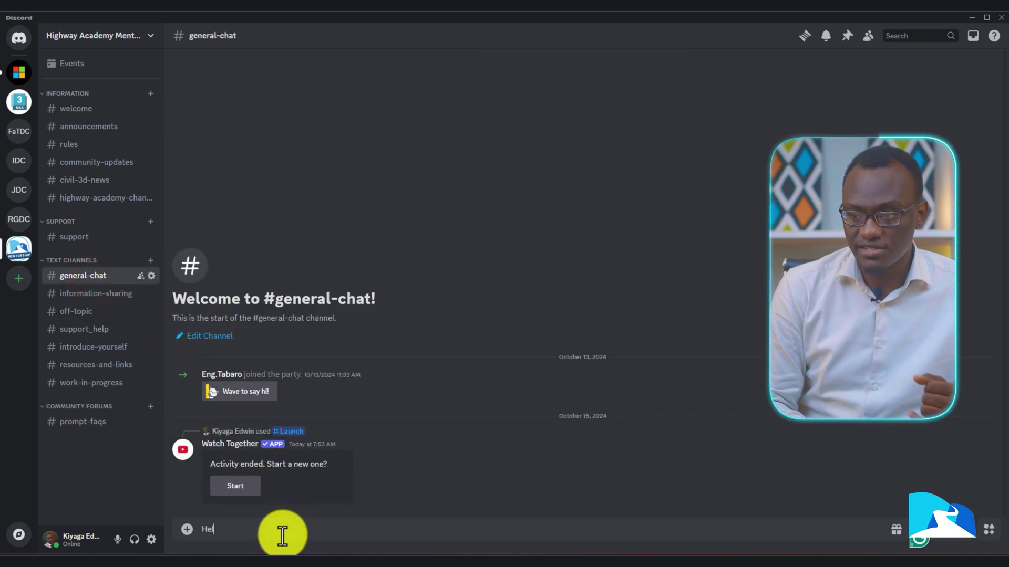